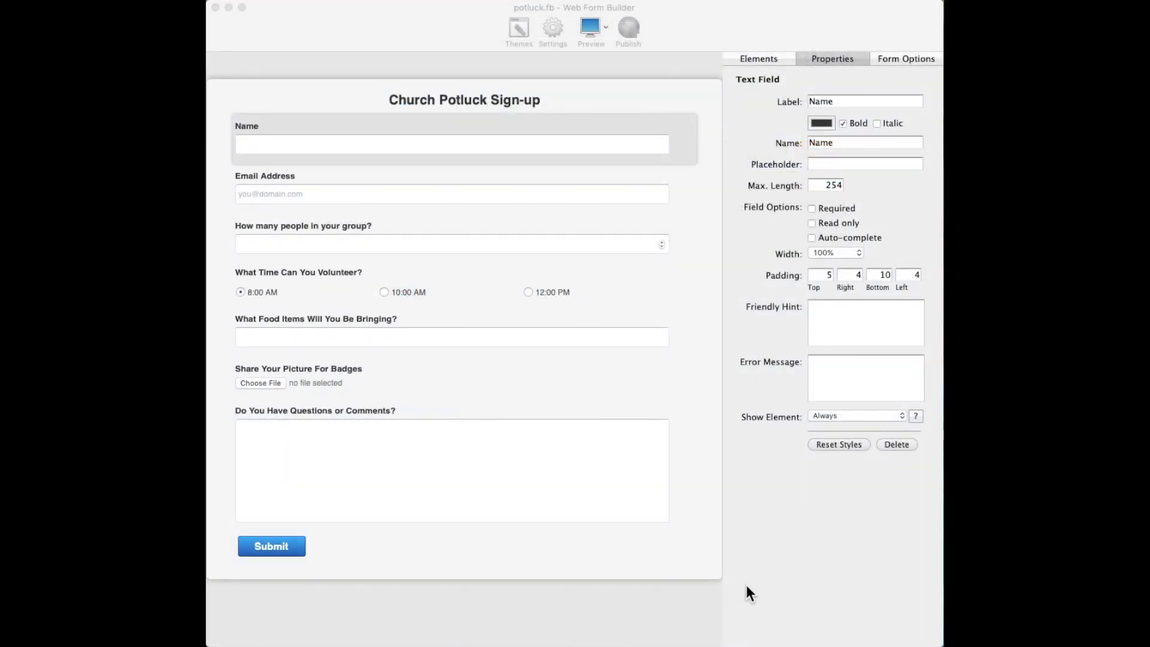
Log in to the CoffeeCup account with its e-mail and password, and publish to video-example.coffeecup.com/forms/
left_click(752, 578)
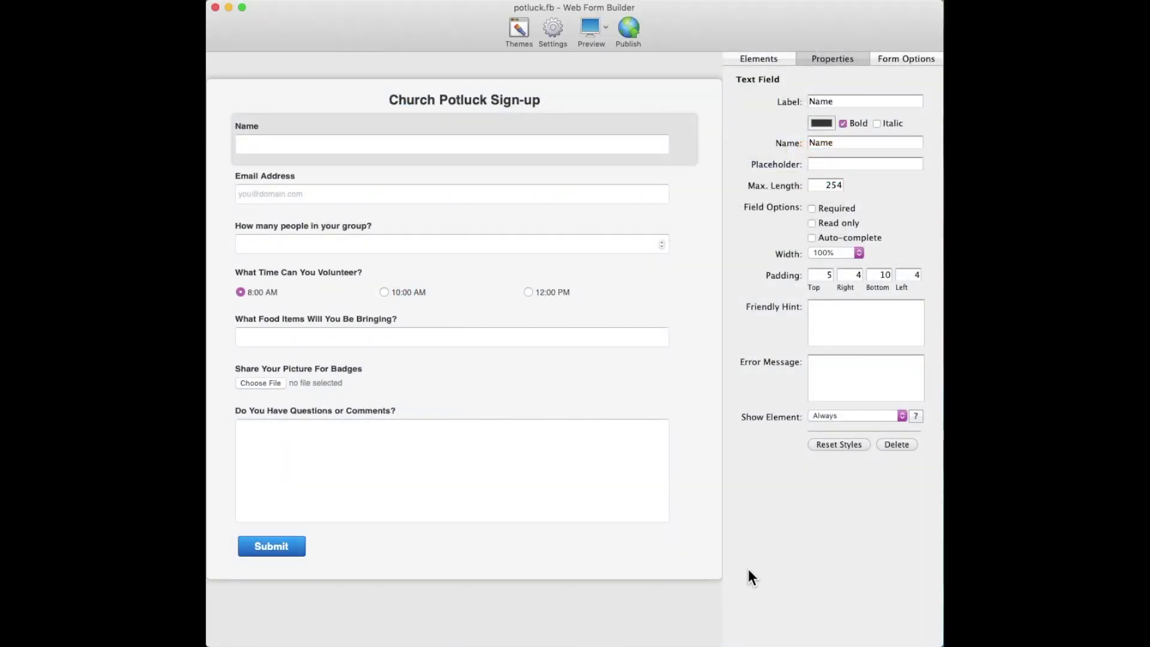
left_click(550, 28)
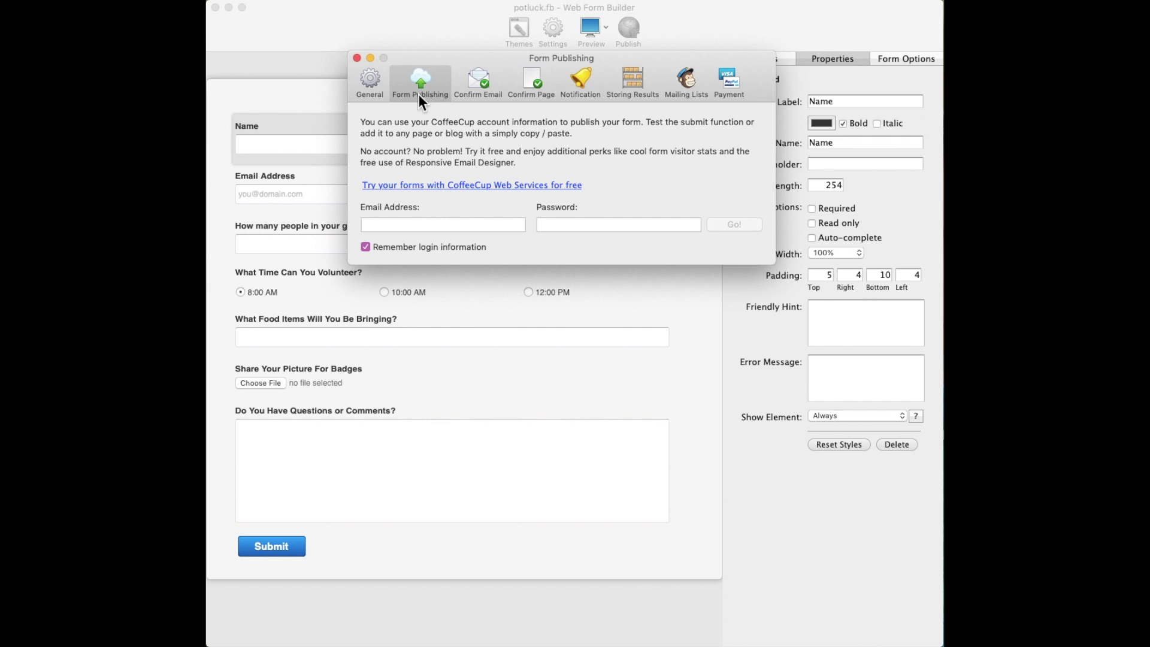
left_click(406, 224)
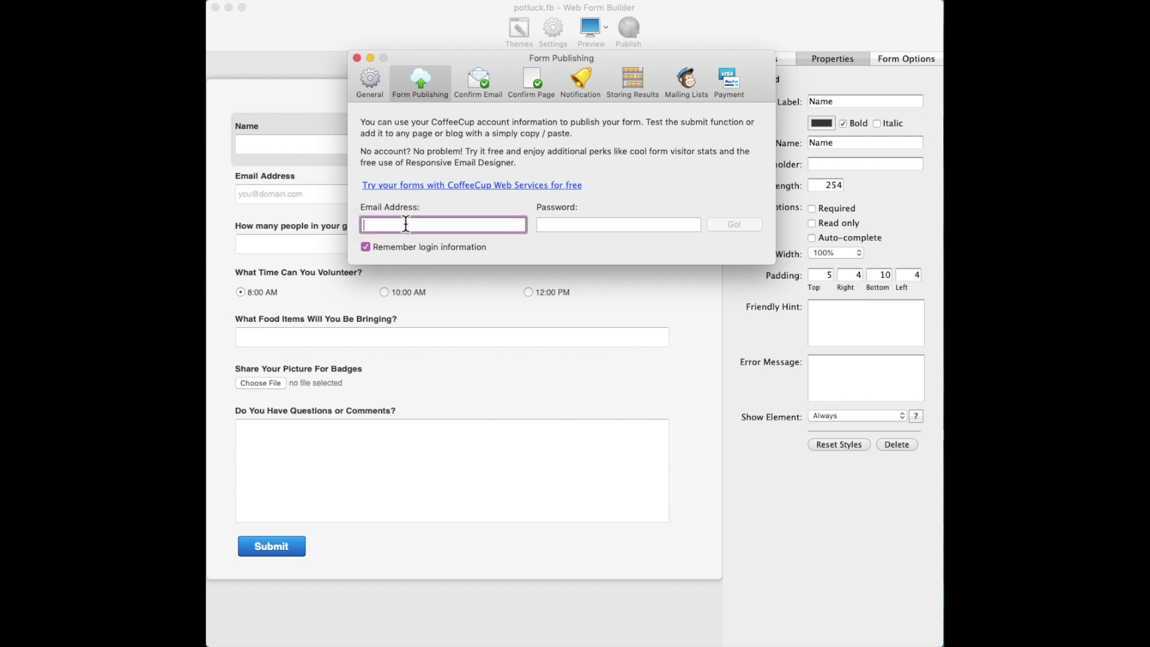
key("super+v")
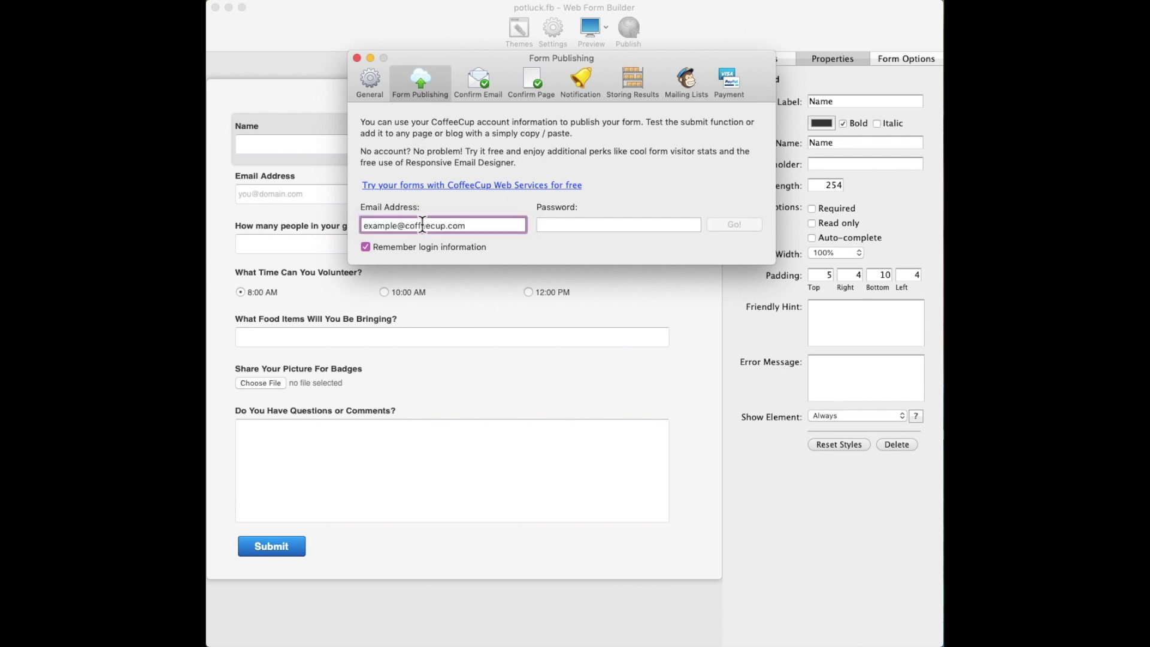
left_click(563, 224)
key("super+v")
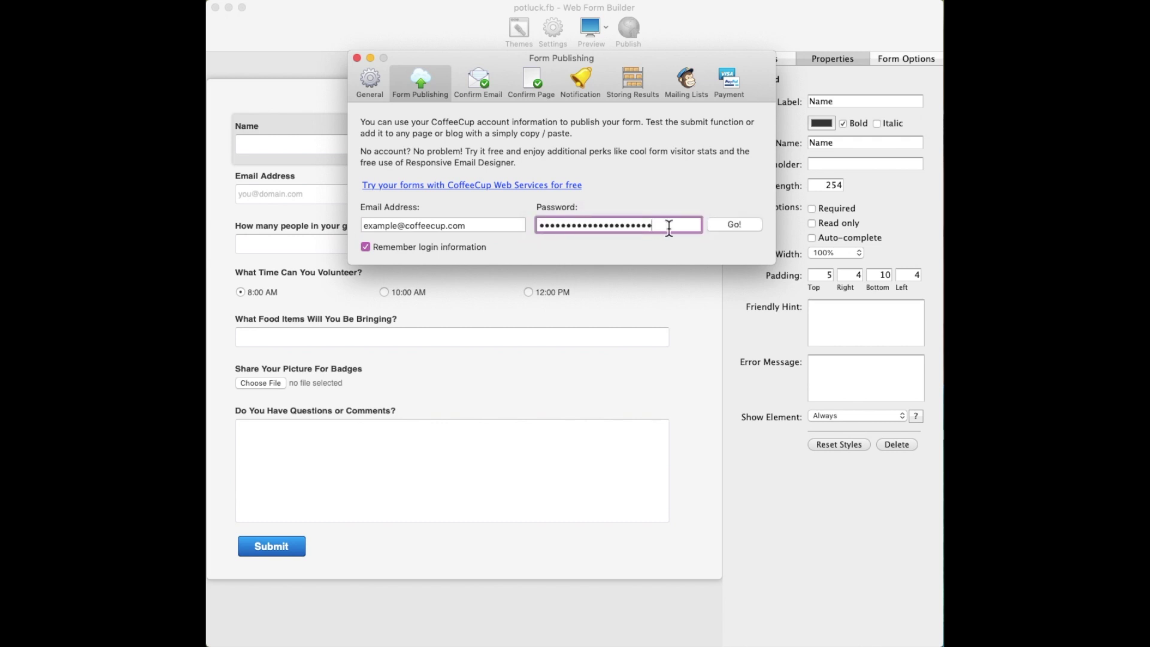
left_click(742, 227)
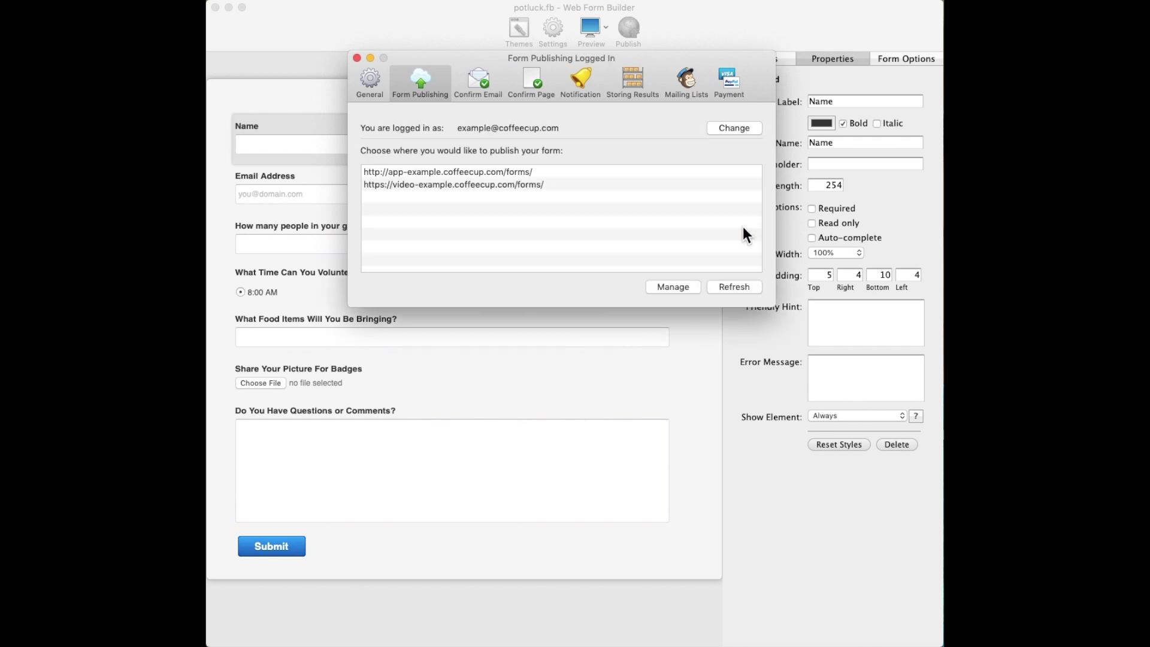
left_click(453, 189)
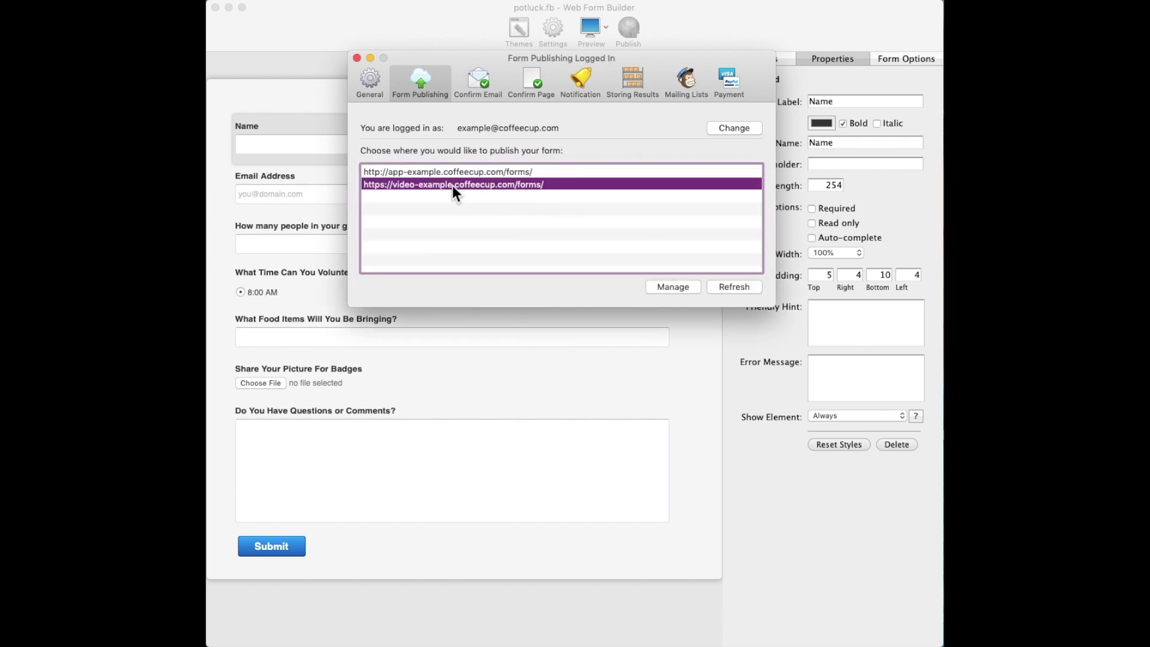
left_click(356, 58)
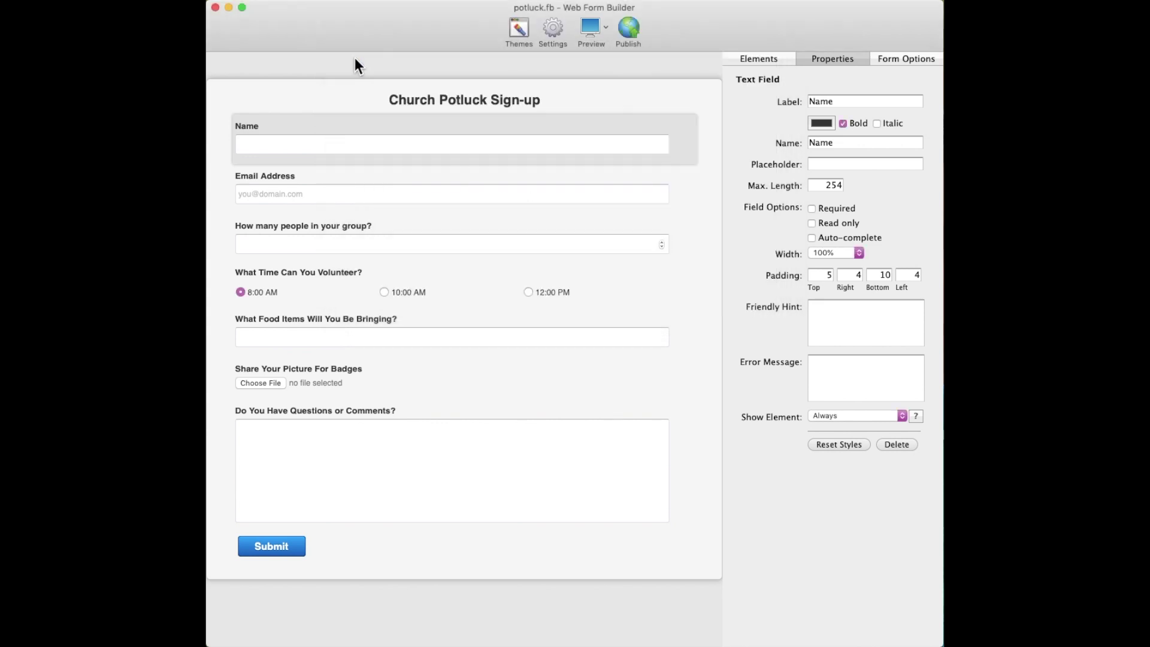
Save and publish the potluck form, then open its live link online
left_click(627, 24)
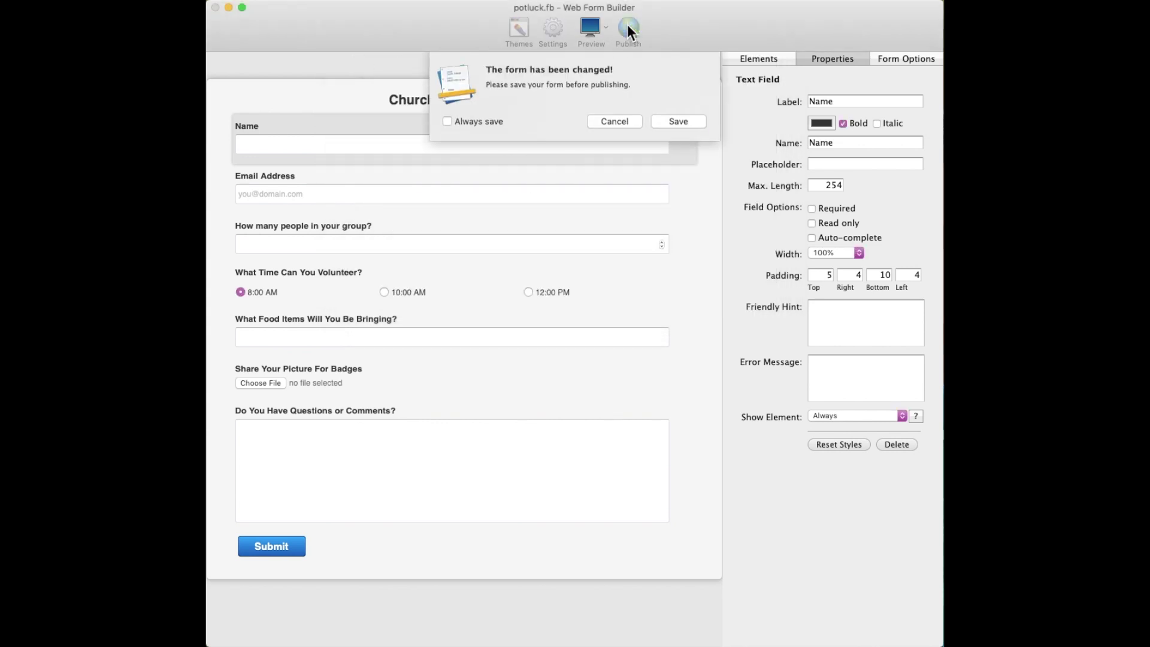
left_click(675, 123)
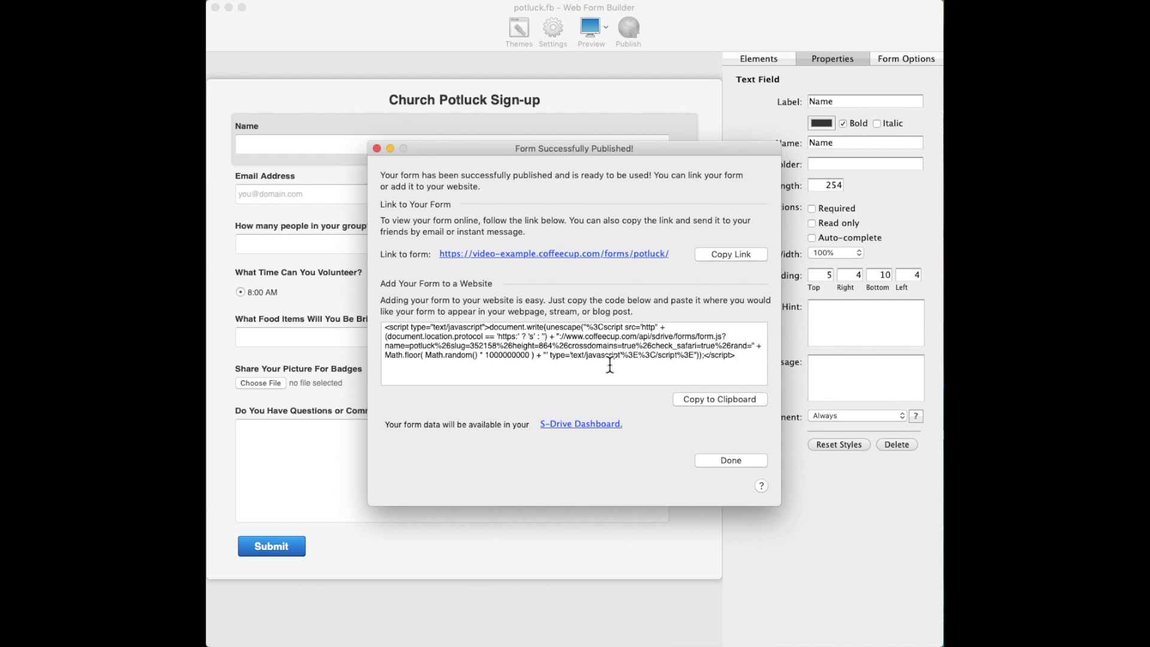
left_click(611, 256)
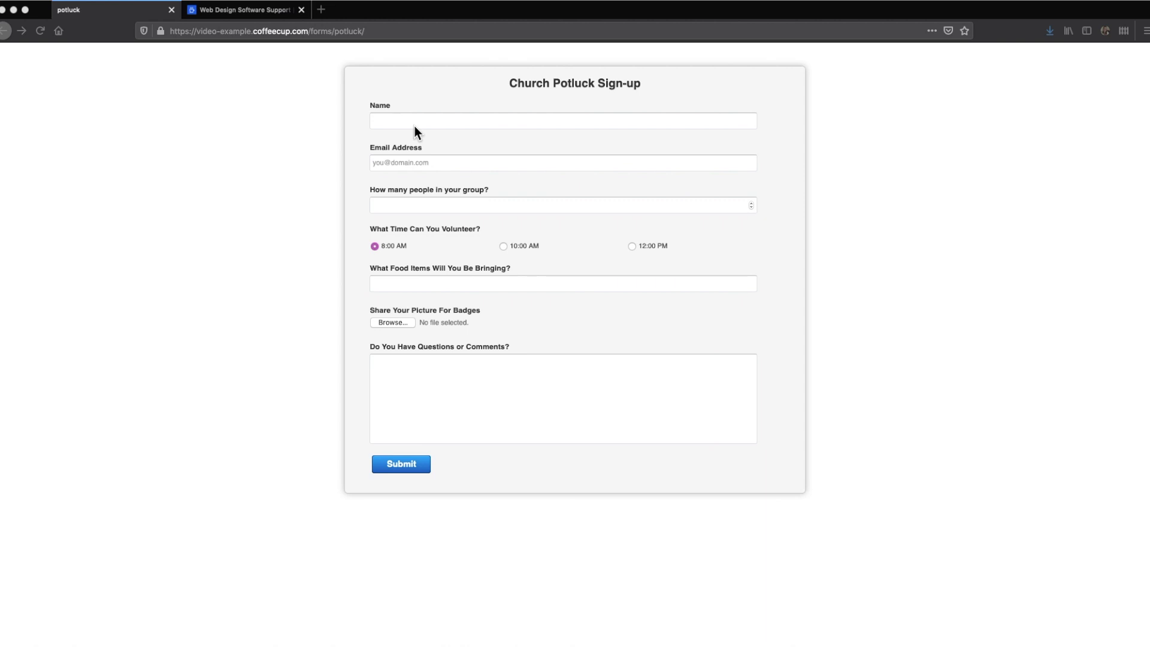
Switch to the CoffeeCup Support Center tab in Firefox
left_click(272, 12)
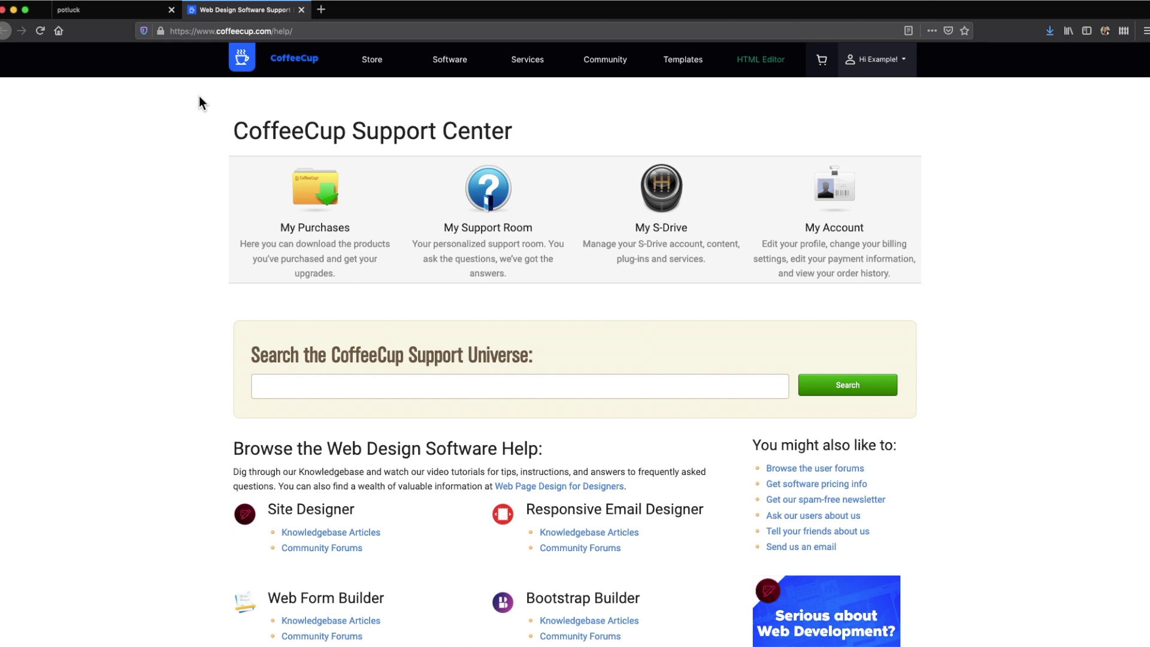
Go to S-Drive Web Forms from the Services menu and view the available sites list
mouse_move(535, 58)
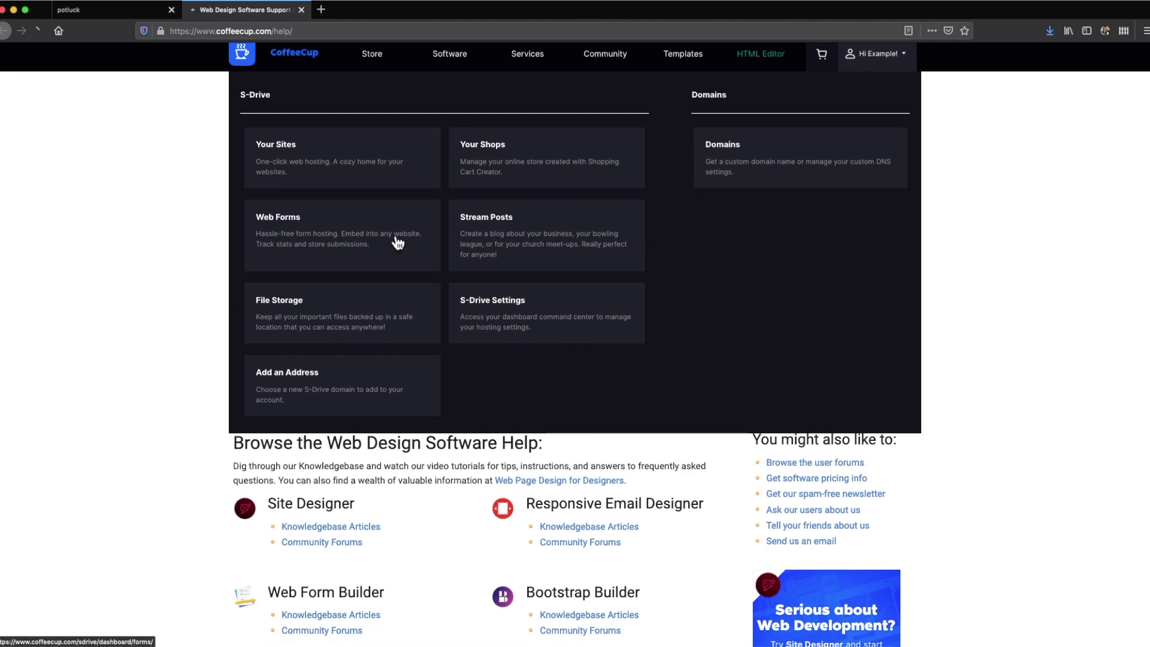
left_click(397, 240)
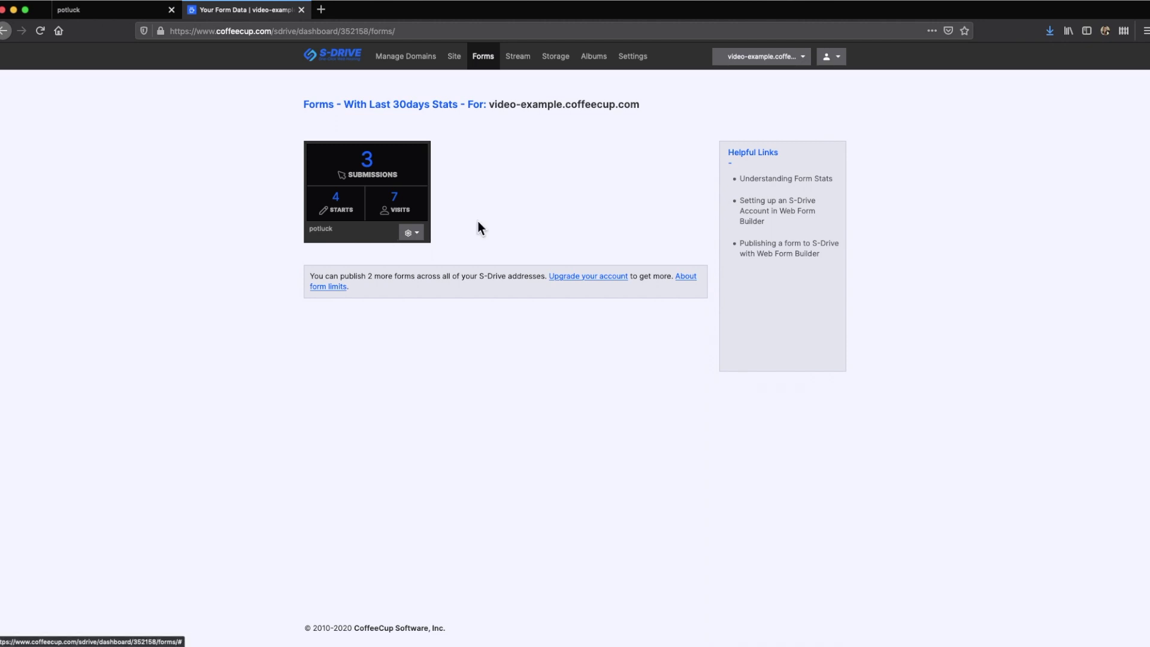
left_click(796, 62)
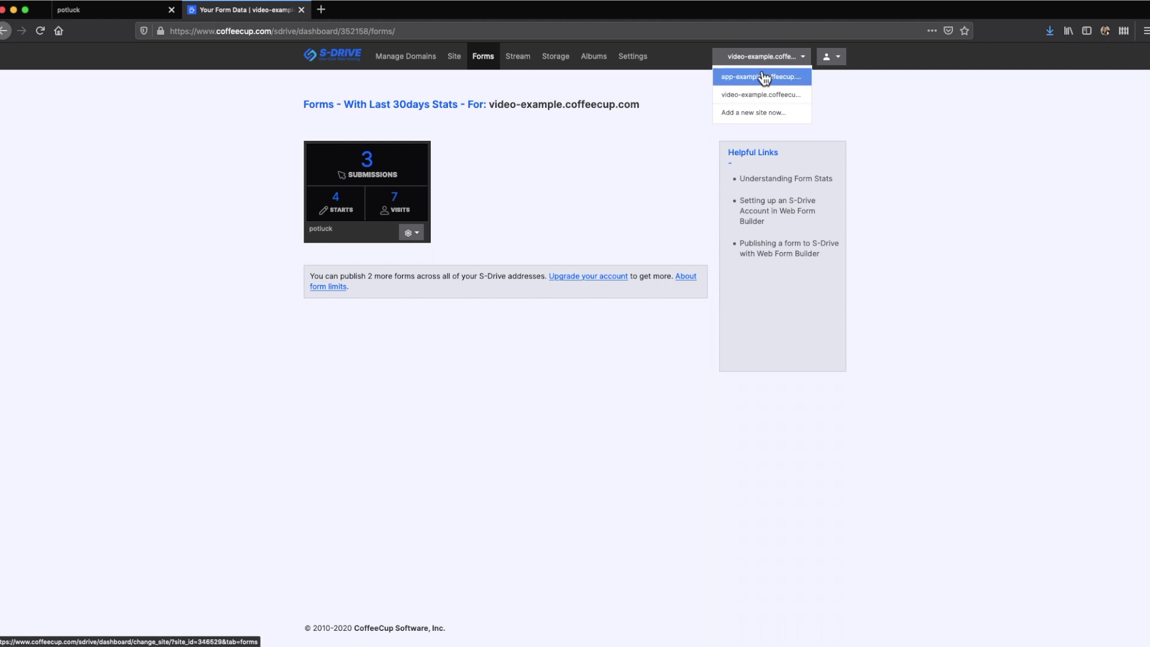
Dismiss the site list, bring up the potluck form's options, and list its 3 entries
left_click(611, 142)
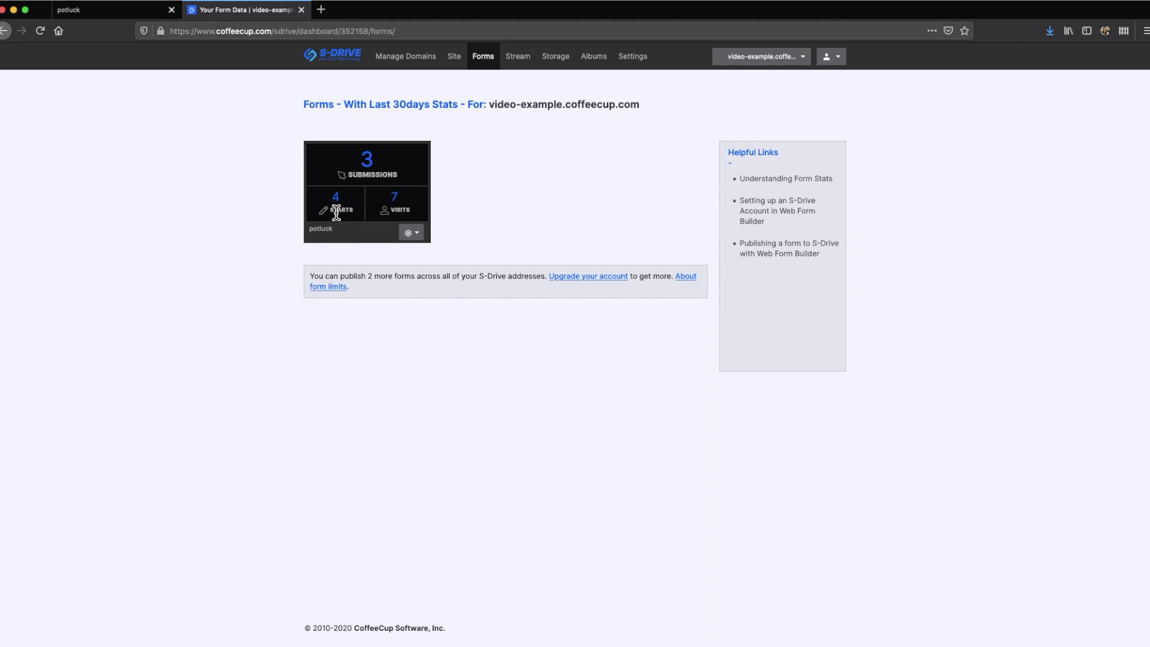
left_click(412, 233)
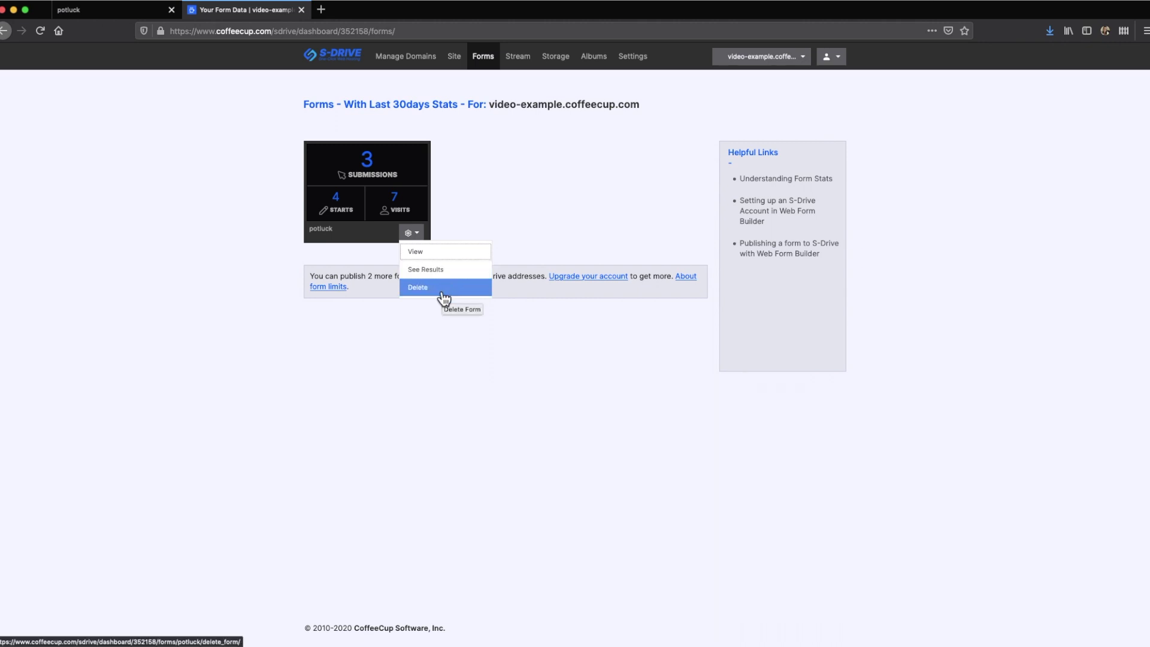
left_click(326, 231)
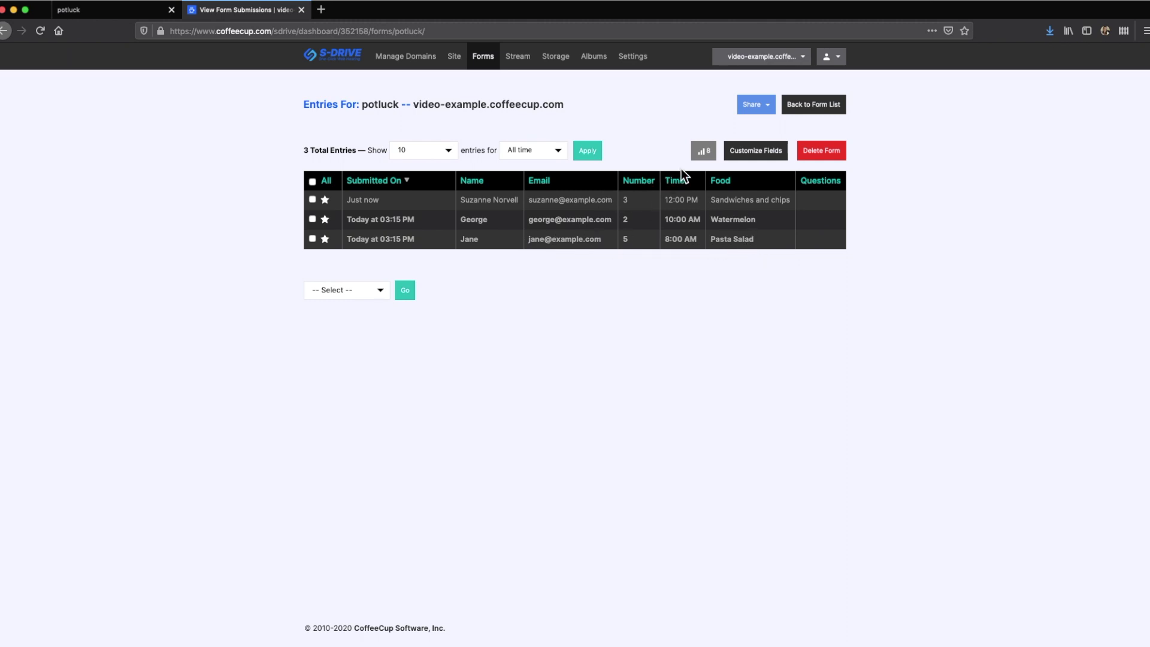
Review the potluck form's view and conversion stats, then choose the entries table's summary fields
left_click(708, 157)
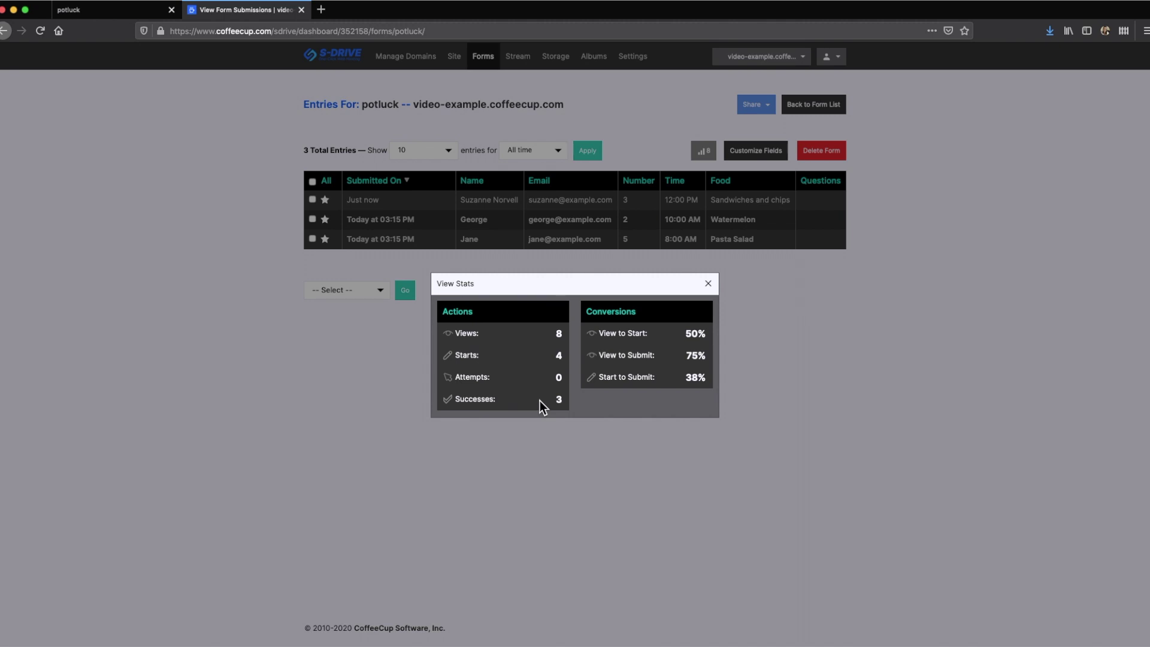
left_click(709, 285)
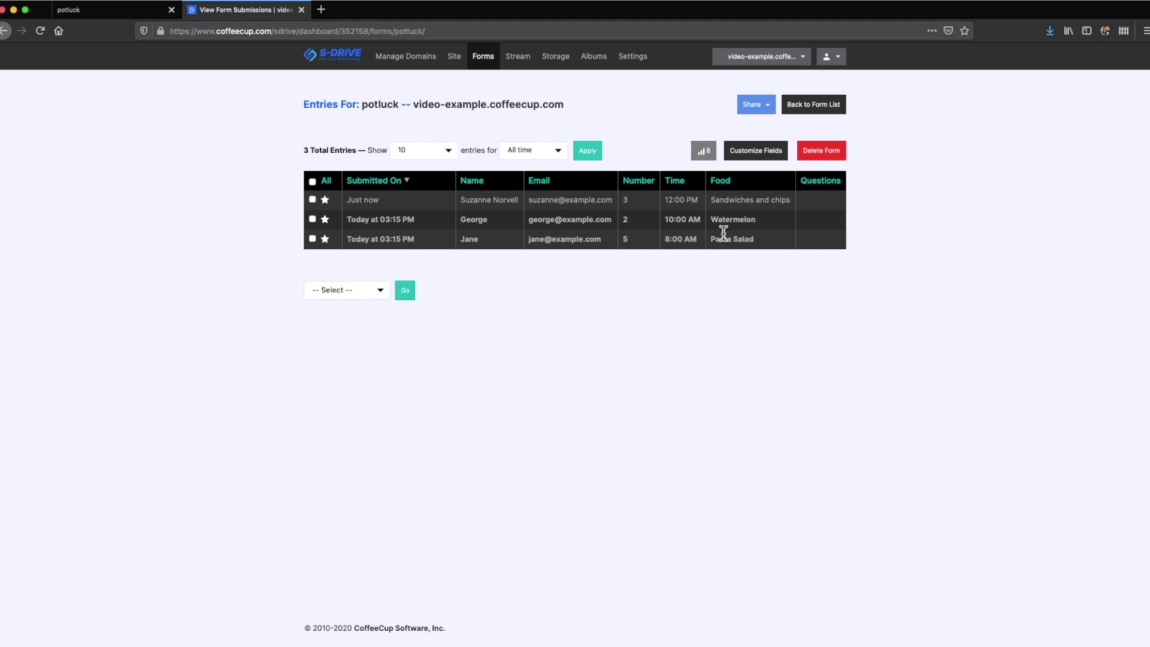
left_click(753, 154)
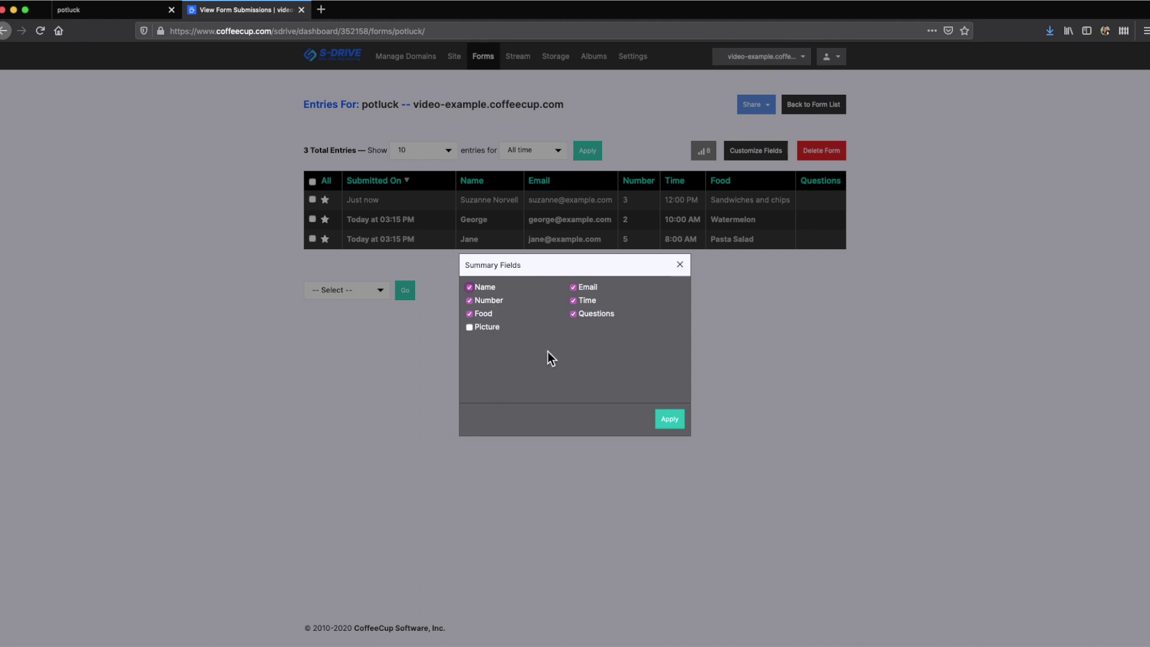
left_click(683, 267)
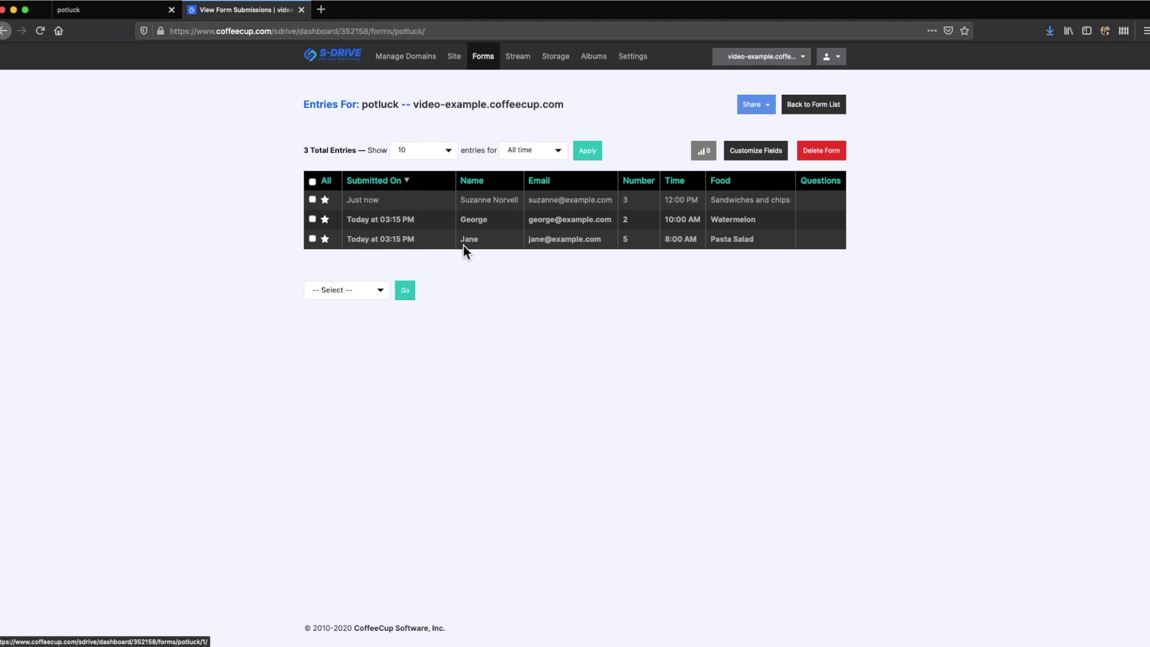
left_click(374, 204)
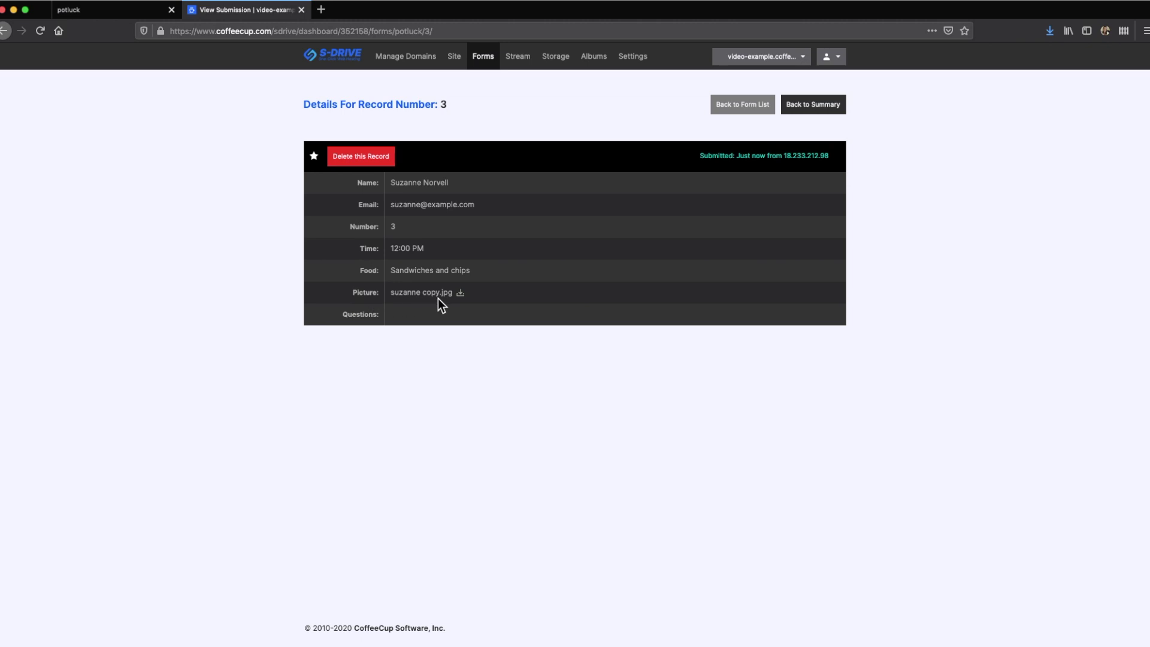
Cancel downloading the entry's attached picture and return to the Forms list
left_click(461, 294)
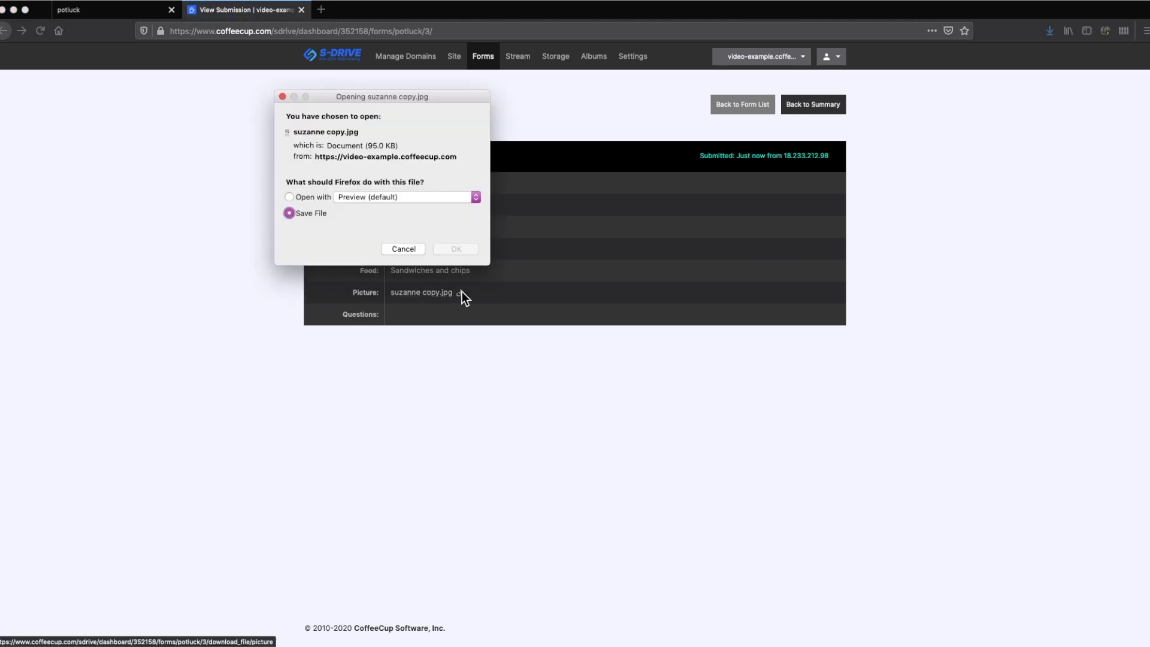
left_click(413, 253)
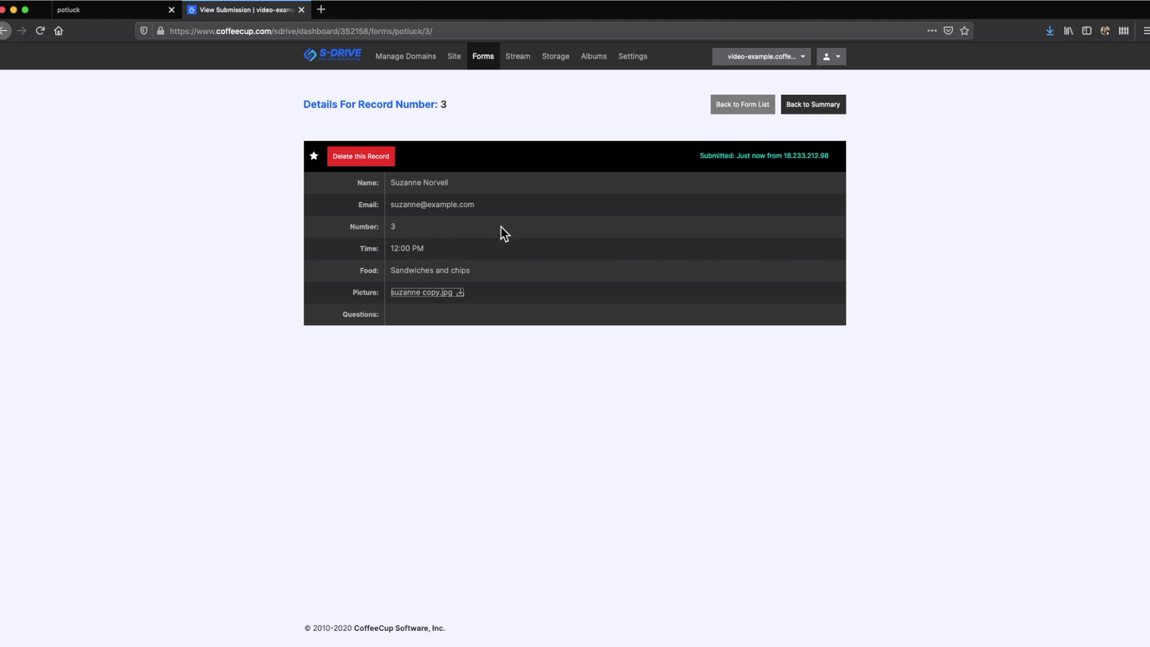
left_click(758, 106)
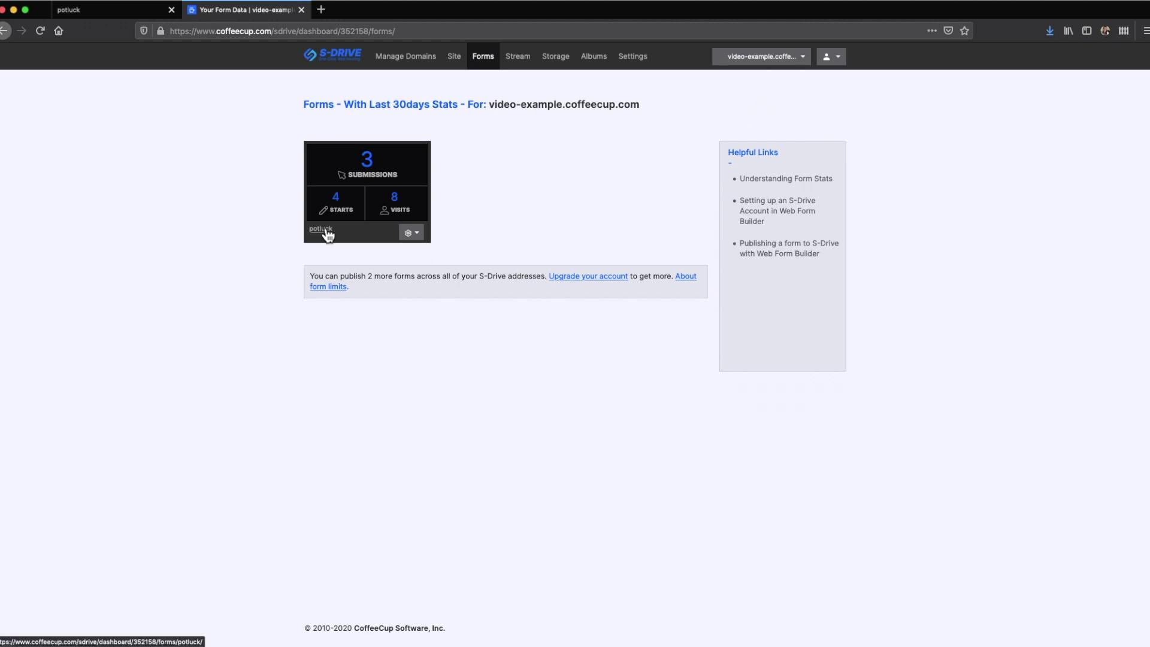
Reopen the potluck entries, check the bulk actions, uncheck the bottom entry, and show Share options
left_click(327, 231)
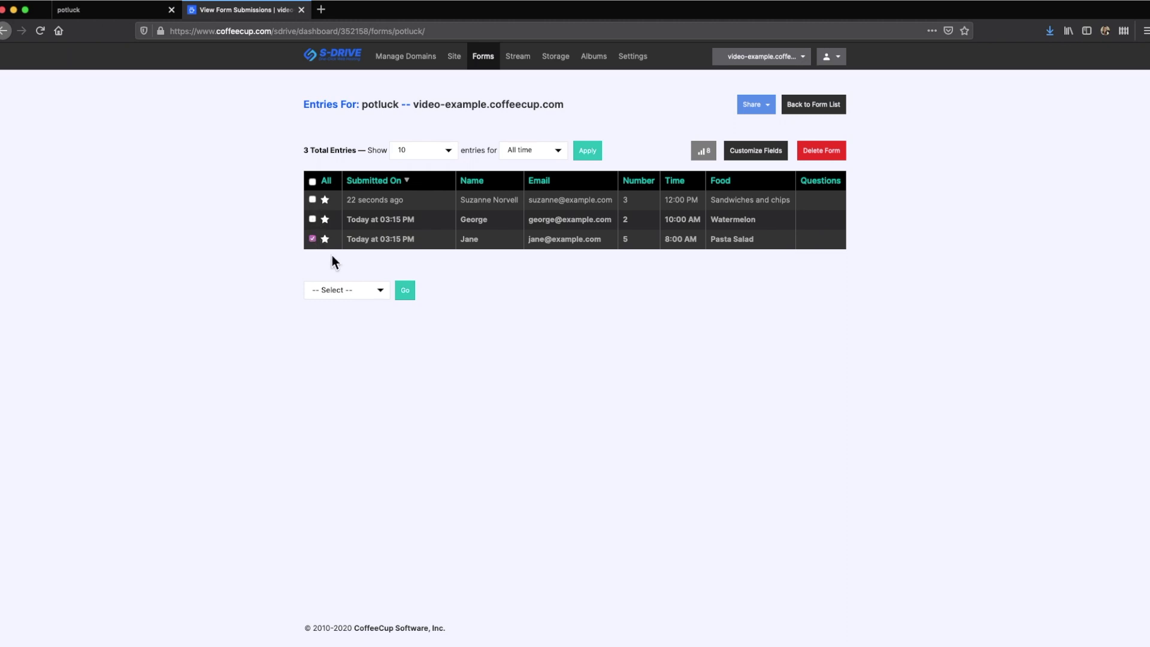
left_click(382, 292)
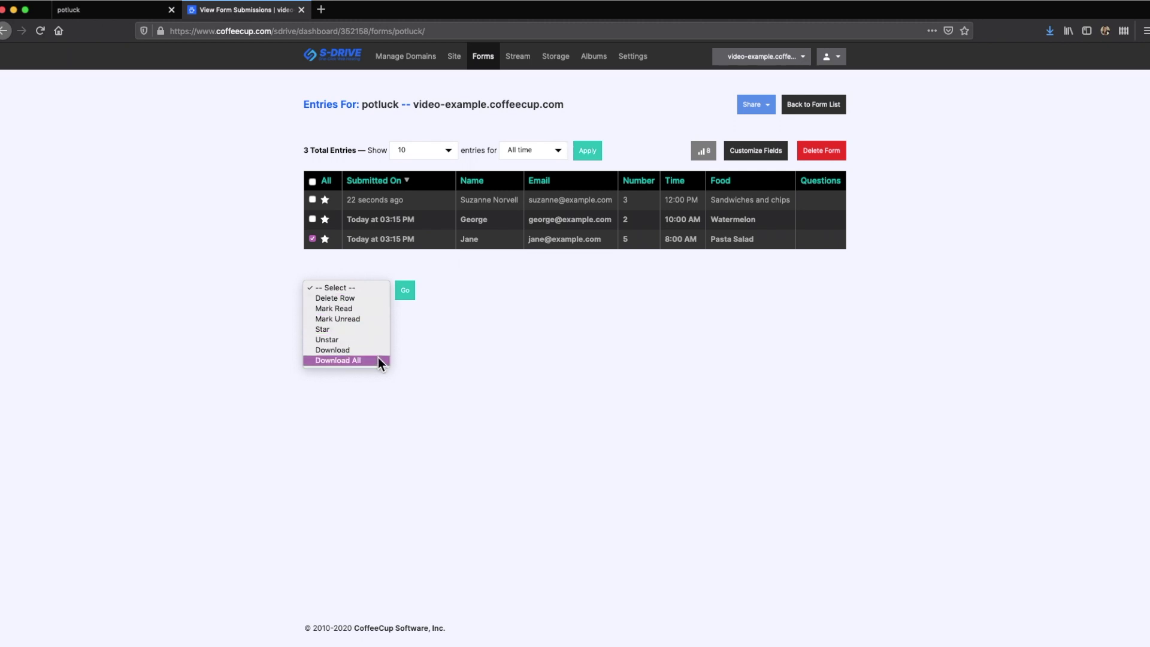
left_click(343, 268)
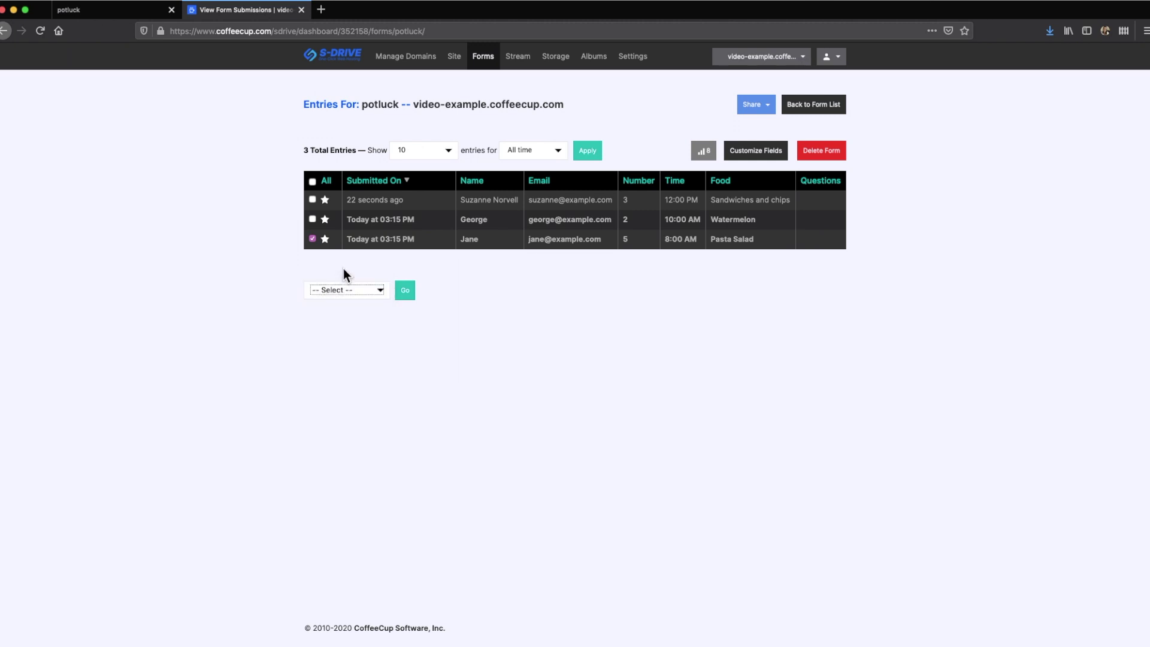
left_click(306, 237)
left_click(766, 111)
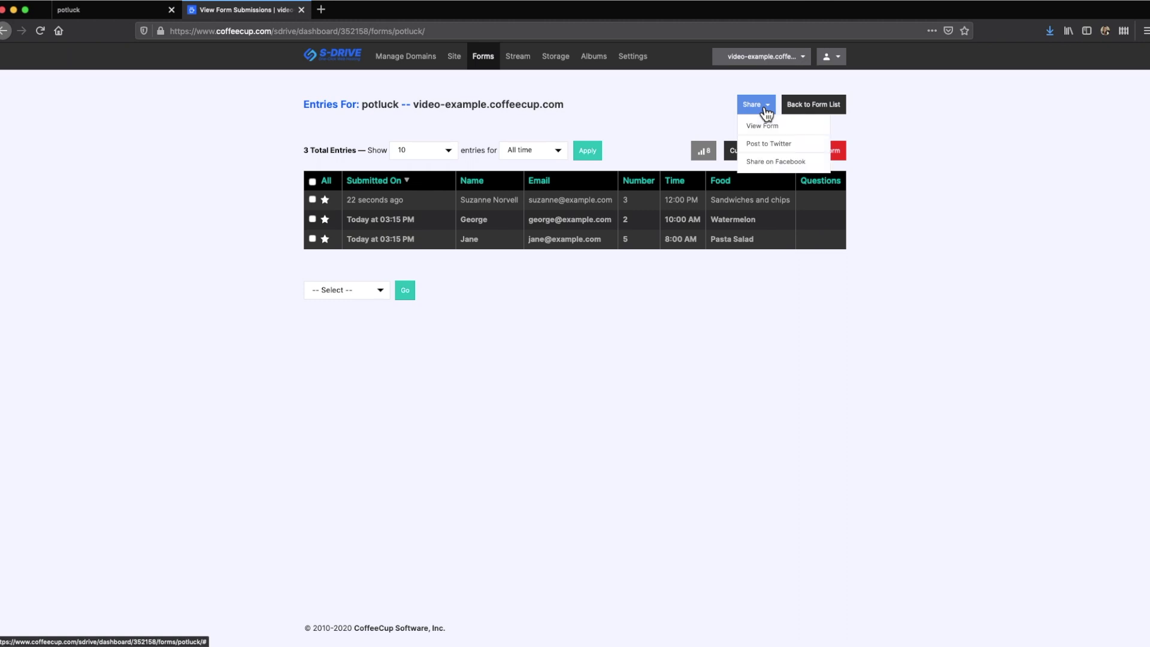